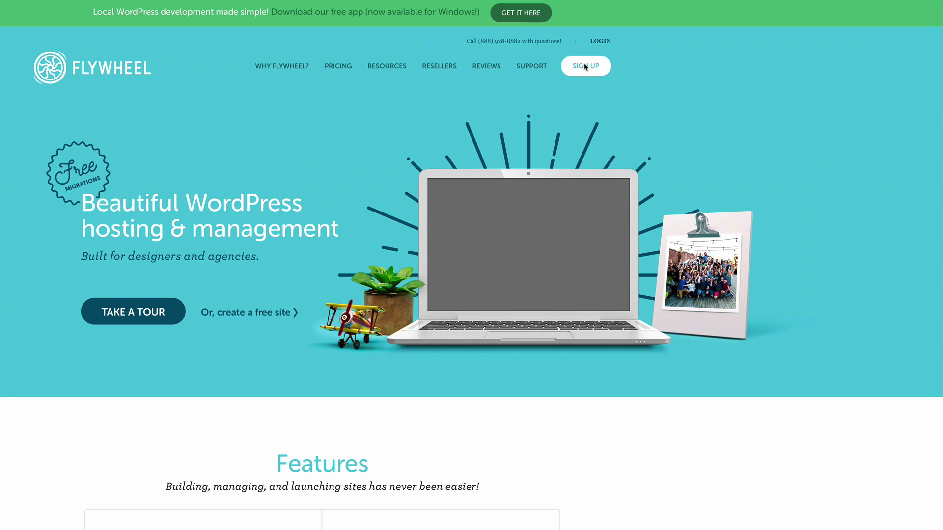
# Start a Flywheel sign-up, entering the first and last name, a username and e-mail address.
pyautogui.click(567, 65)
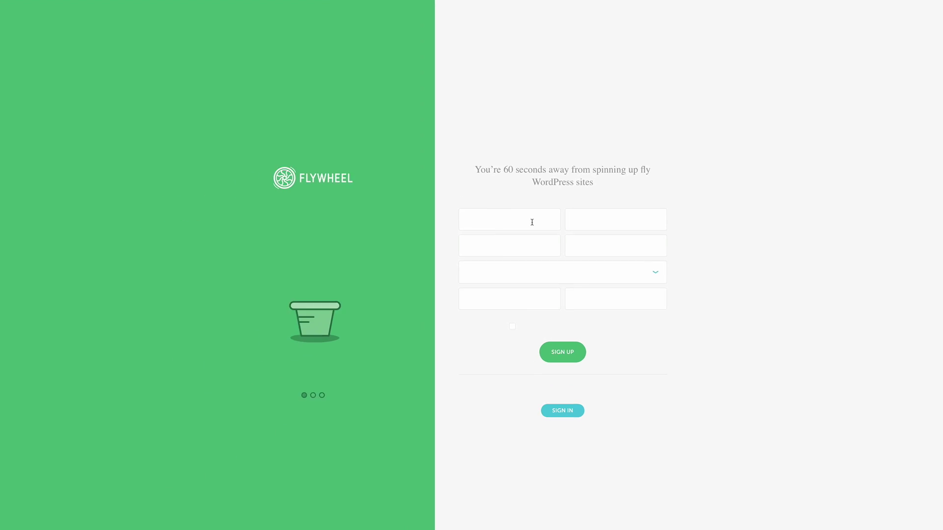
pyautogui.click(555, 205)
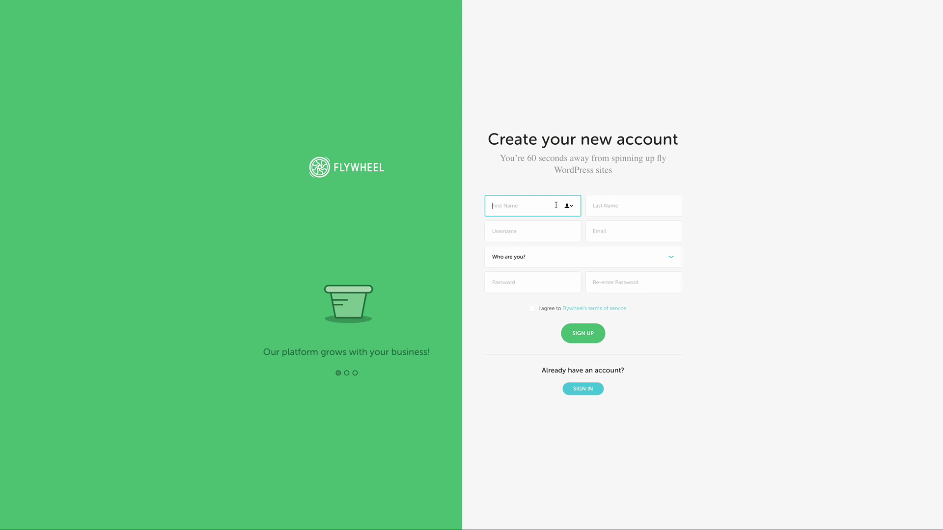
pyautogui.write('augustine')
pyautogui.press('Tab')
pyautogui.write('mak')
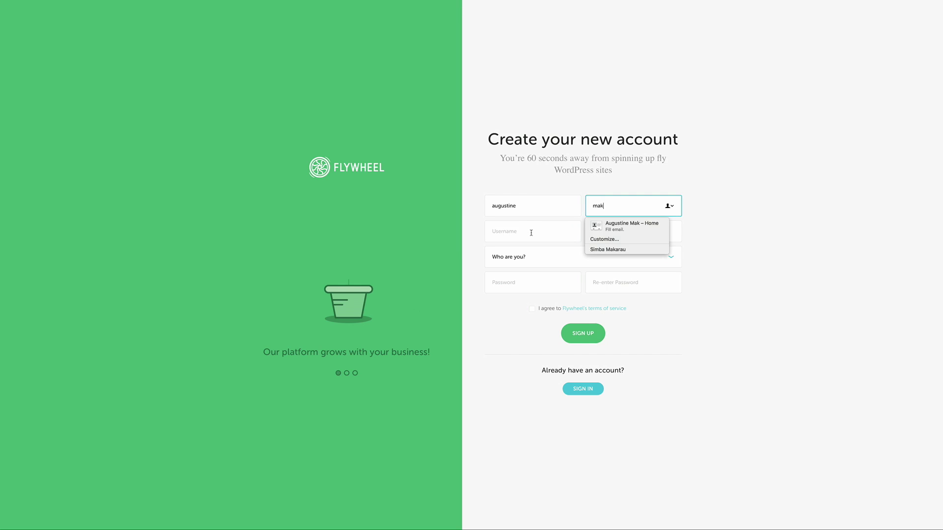
pyautogui.click(531, 233)
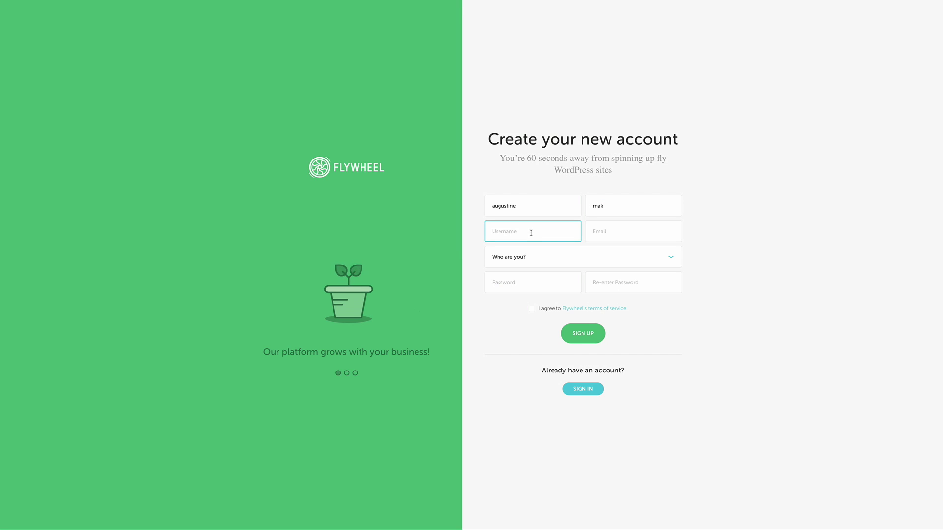
pyautogui.write('augustinemak')
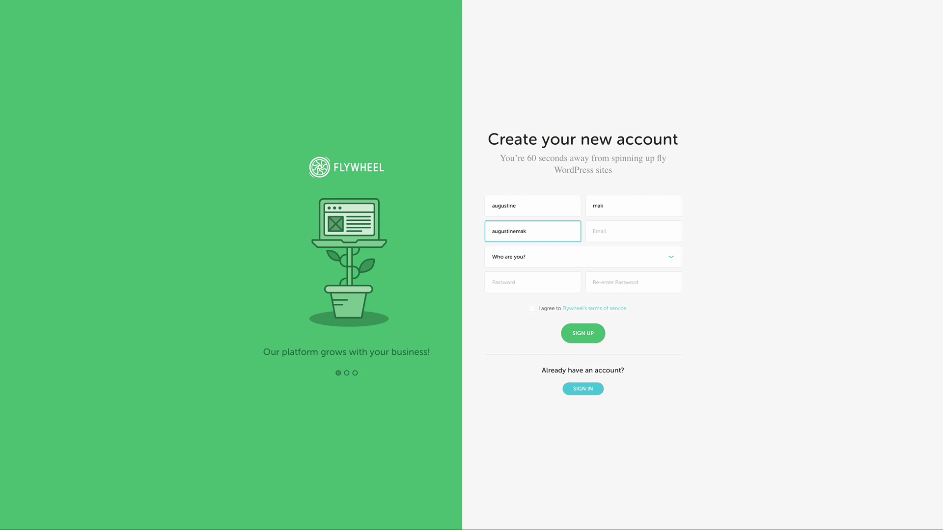
pyautogui.click(594, 231)
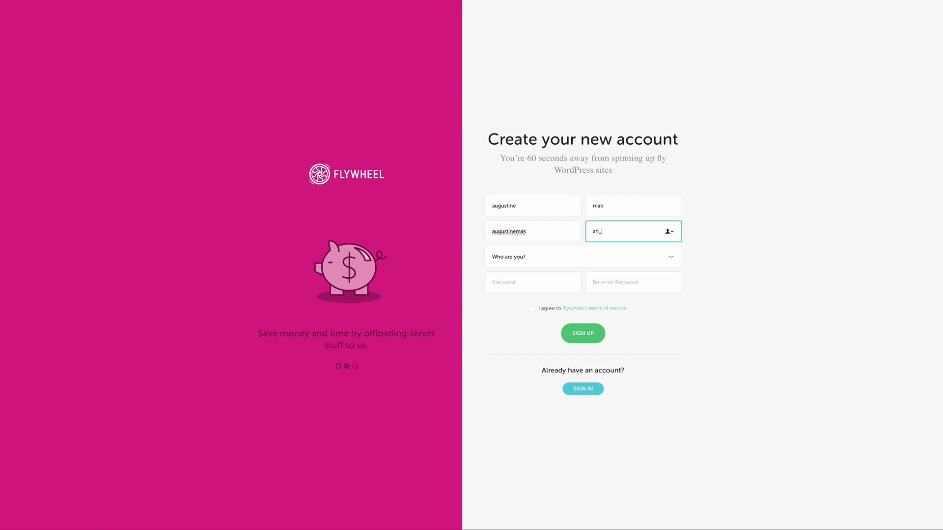
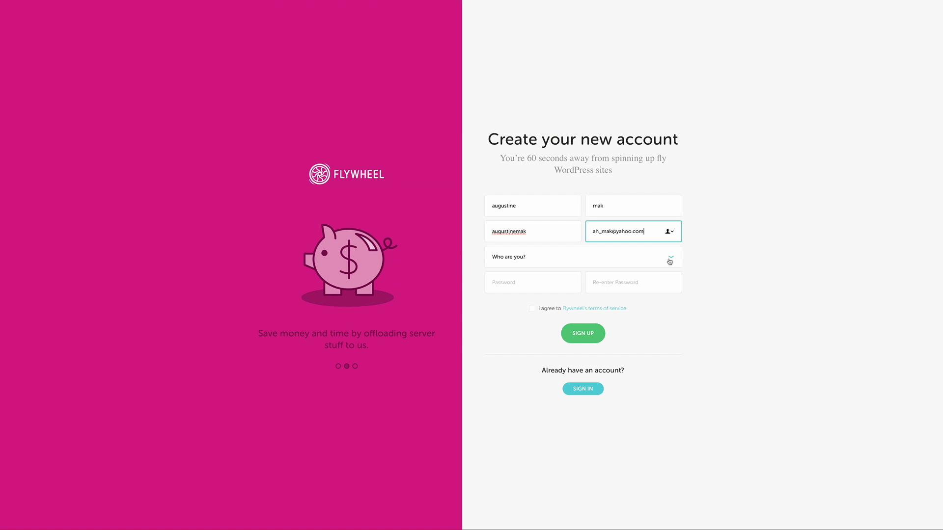
# Choose the Blogger role, enter and confirm a password, accept the terms and submit.
pyautogui.click(670, 260)
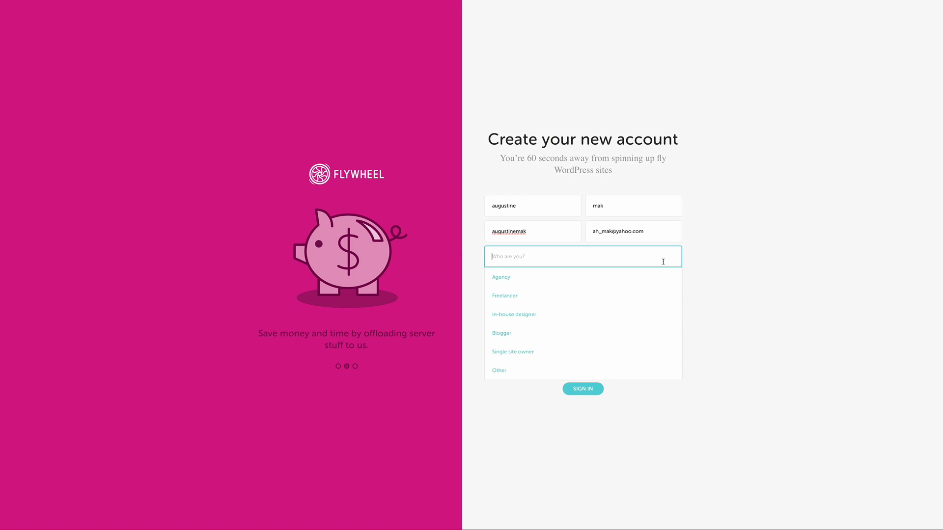
pyautogui.click(511, 334)
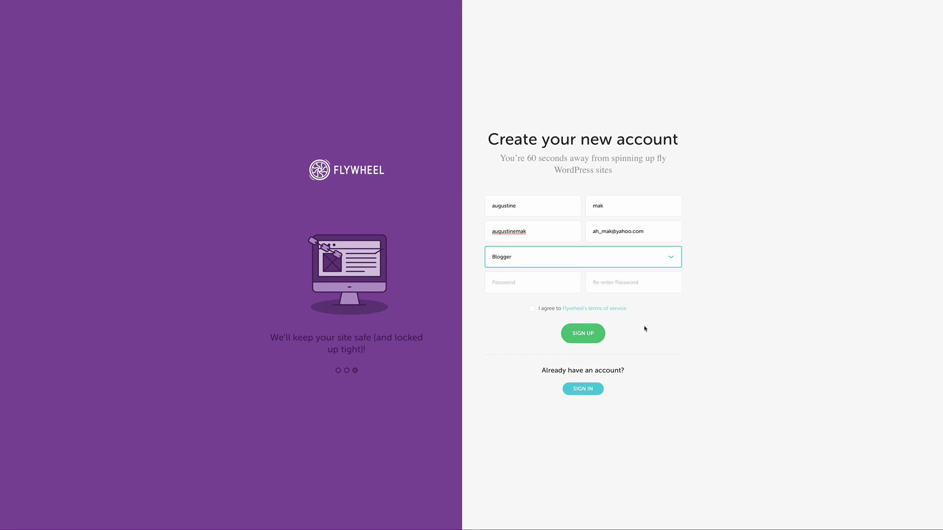
pyautogui.click(524, 283)
pyautogui.write('••••••••')
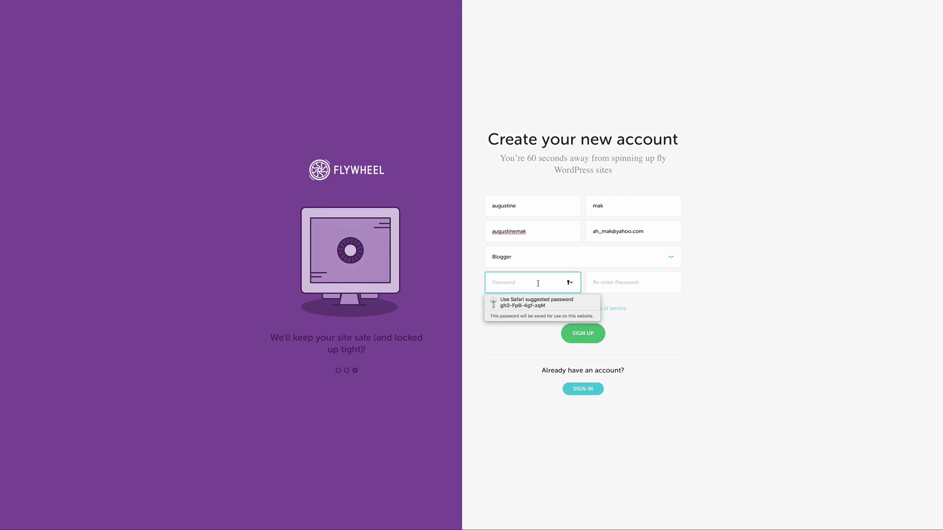
pyautogui.click(603, 280)
pyautogui.write('••••••')
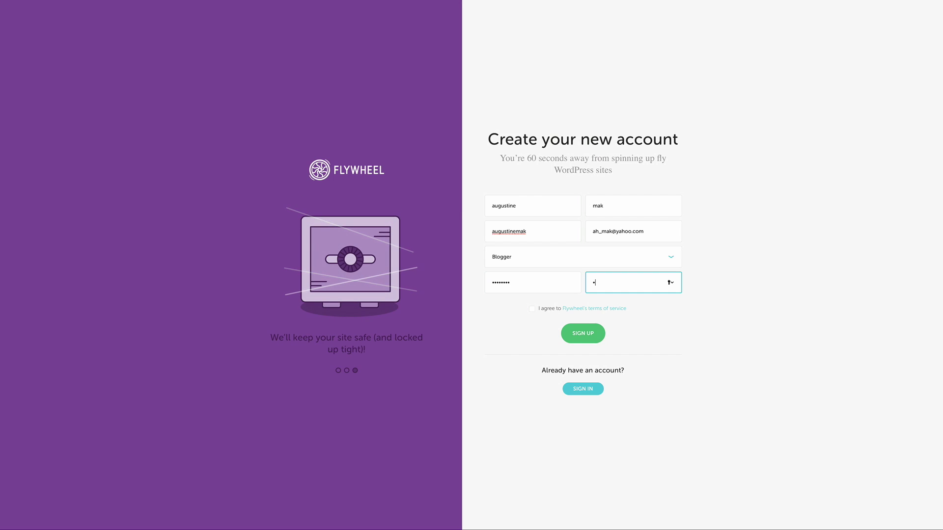
pyautogui.write('••')
pyautogui.click(532, 309)
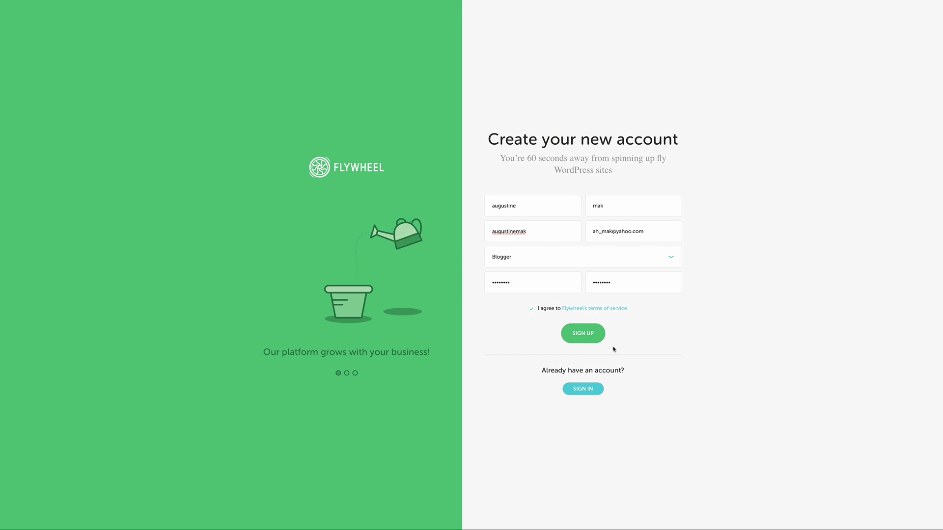
pyautogui.click(590, 337)
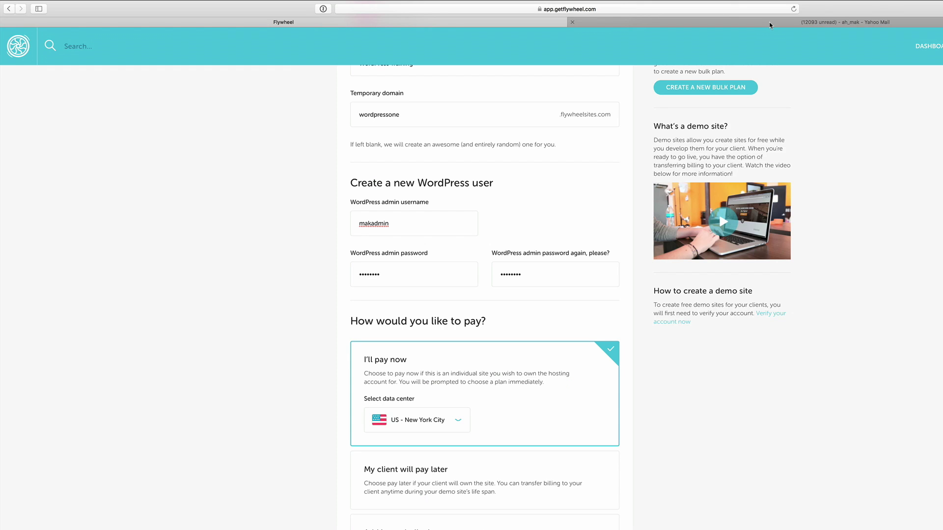
# Switch to the Yahoo Mail inbox tab.
pyautogui.click(769, 22)
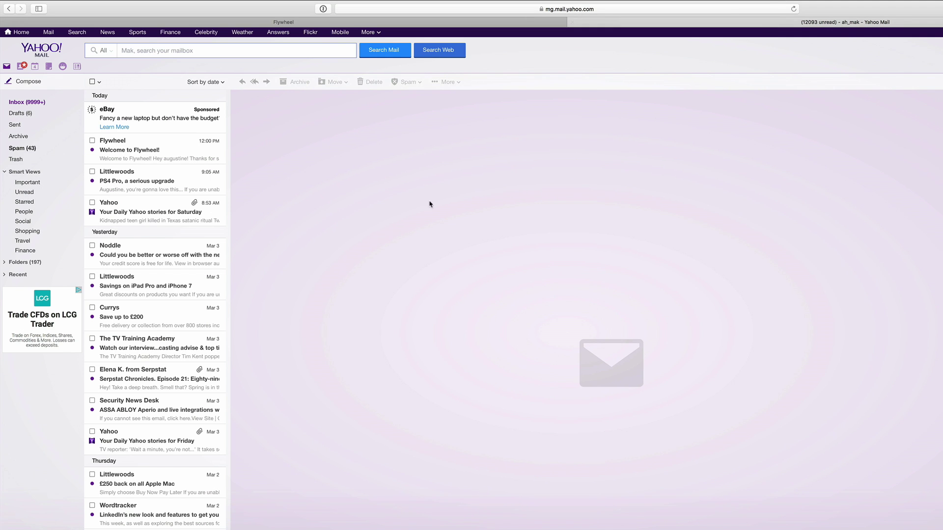
# Open the 'Welcome to Flywheel!' email and follow its VERIFY ACCOUNT link.
pyautogui.click(152, 151)
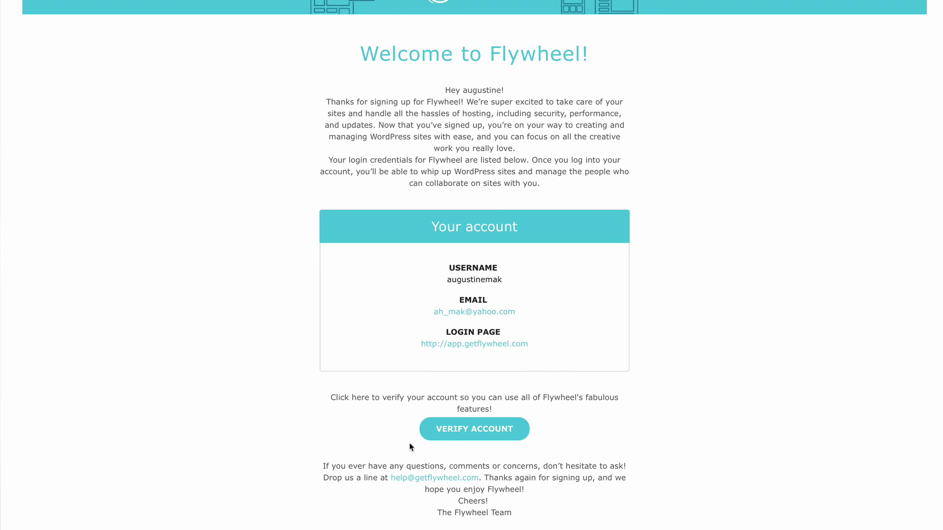
pyautogui.click(470, 434)
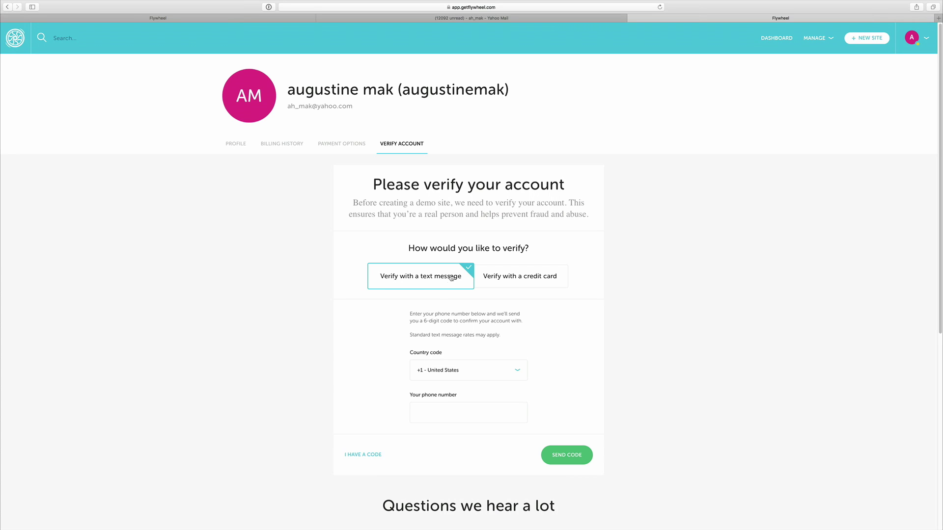
# Verify the account by text message with country code +44 United Kingdom, entering the texted code.
pyautogui.click(491, 381)
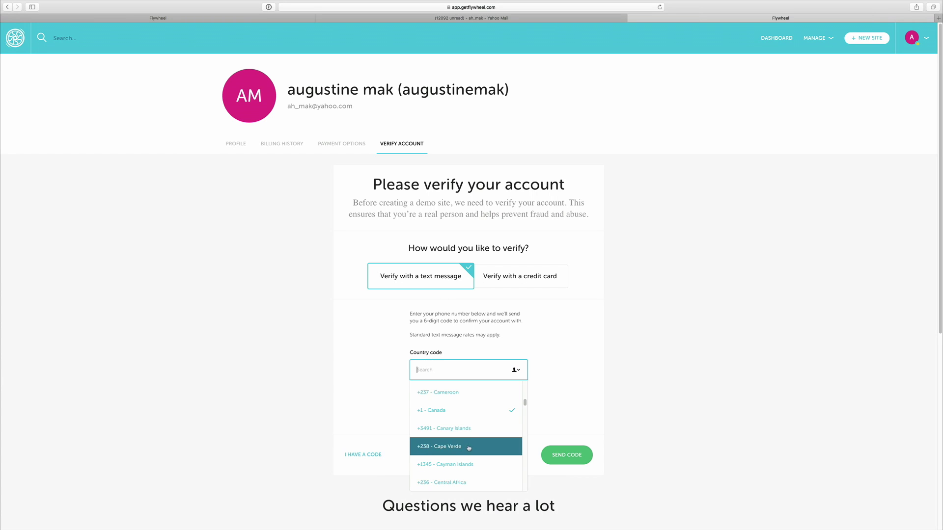
pyautogui.scroll(-10, 466, 457)
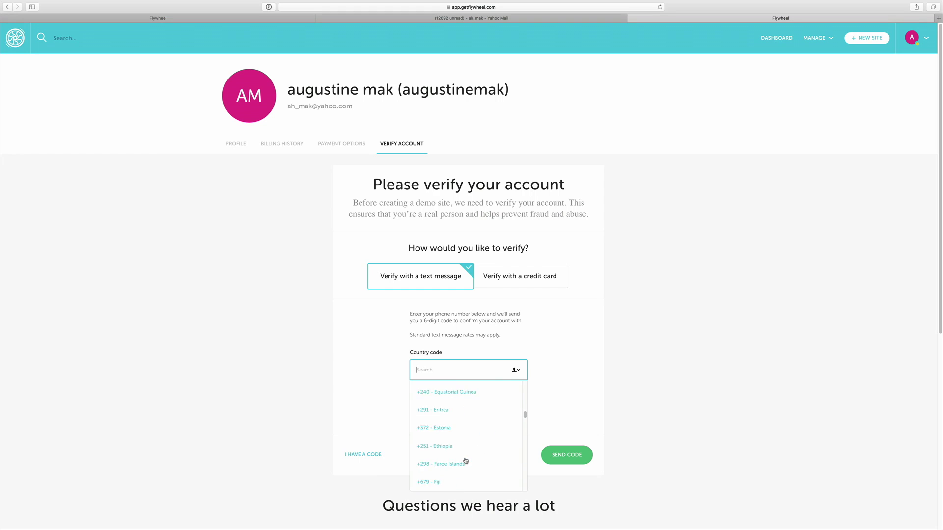
pyautogui.scroll(-15, 465, 461)
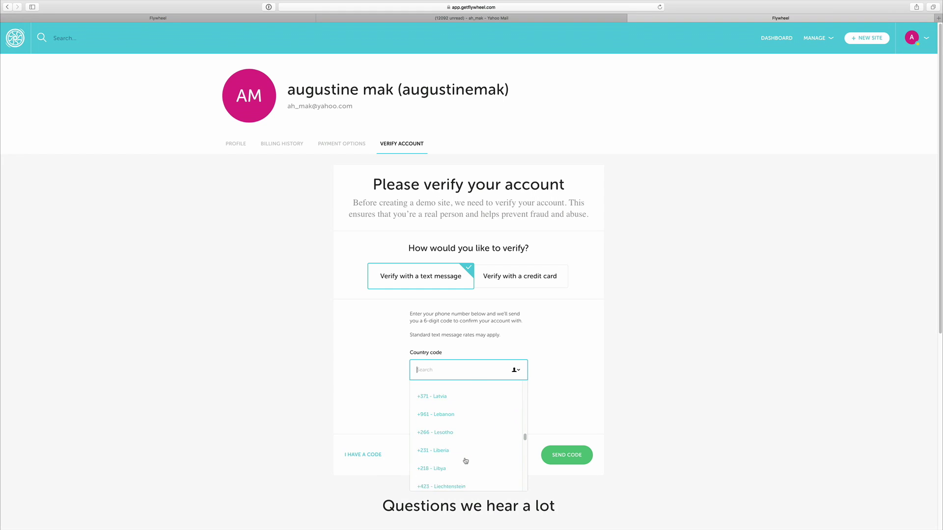
pyautogui.scroll(-20, 466, 461)
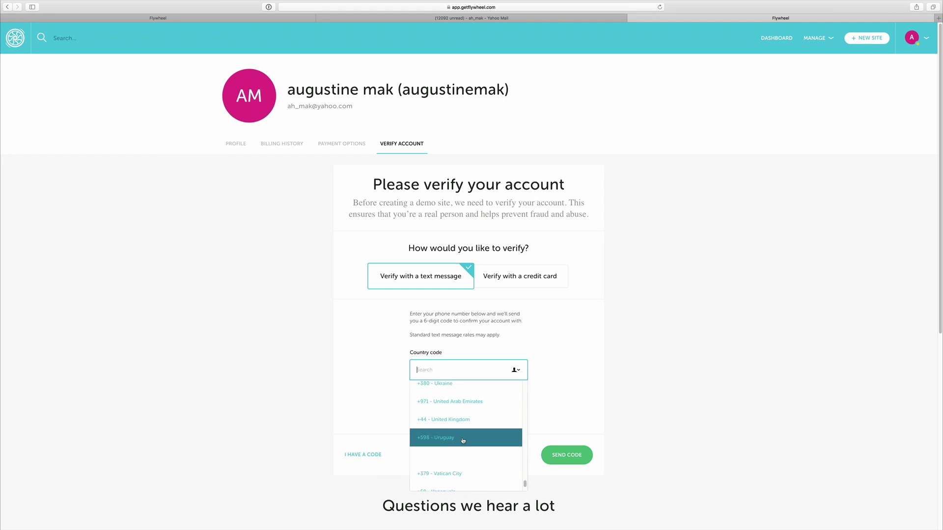
pyautogui.click(449, 420)
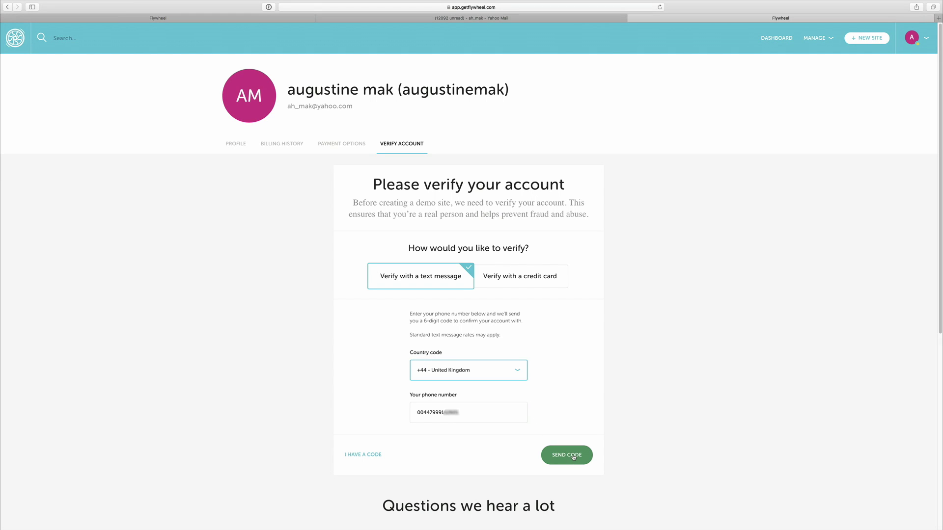
pyautogui.click(572, 456)
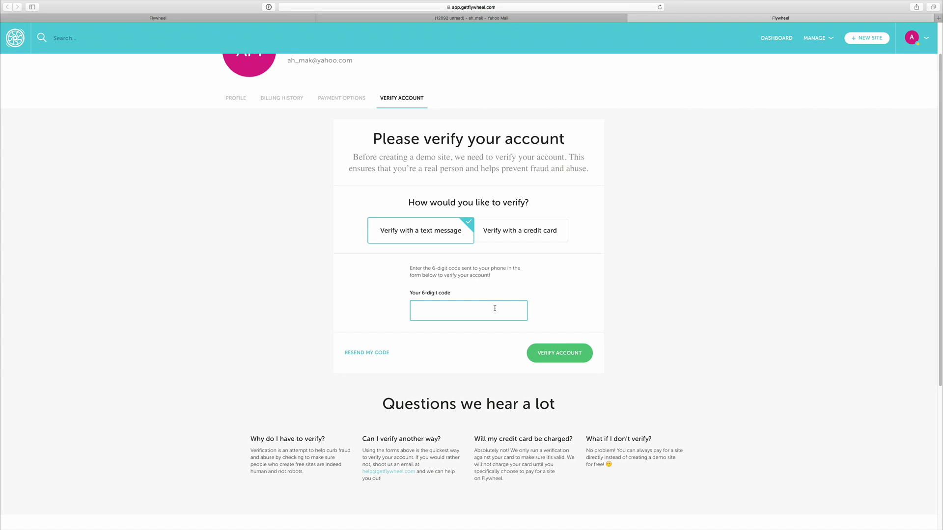
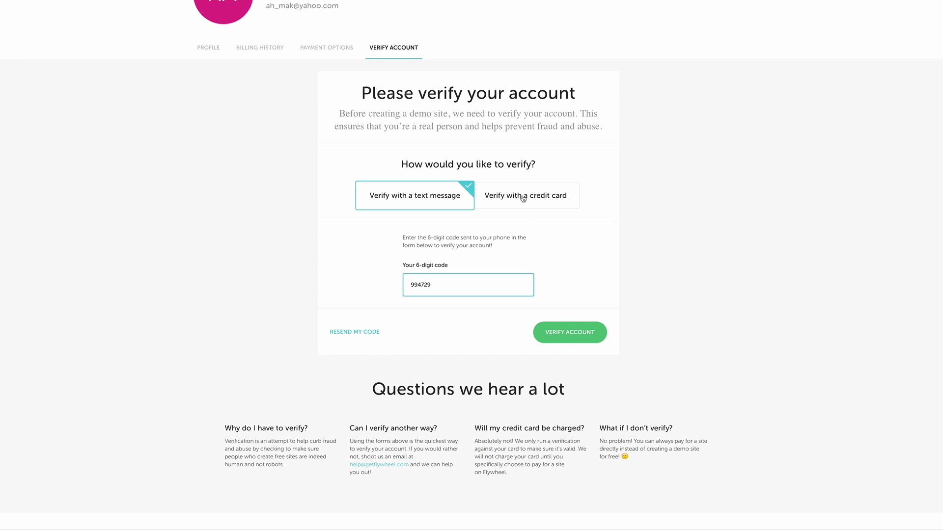
pyautogui.click(575, 334)
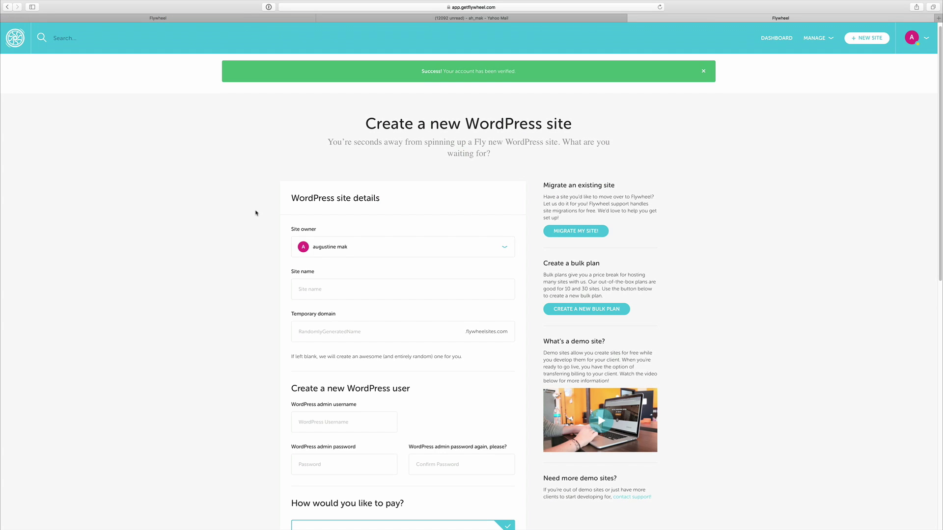
# Name the new site 'WordPress Training' with temporary domain 'wordpressone'.
pyautogui.click(407, 291)
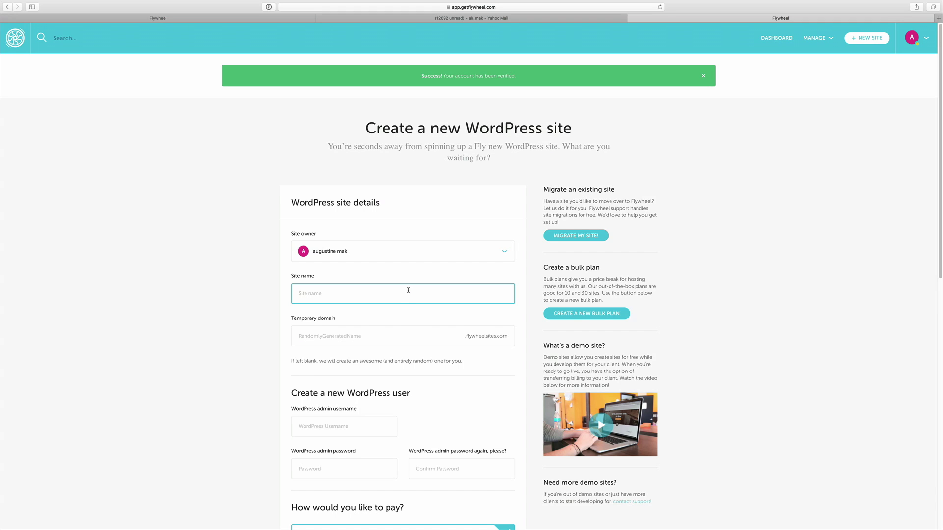
pyautogui.scroll(-2, 408, 290)
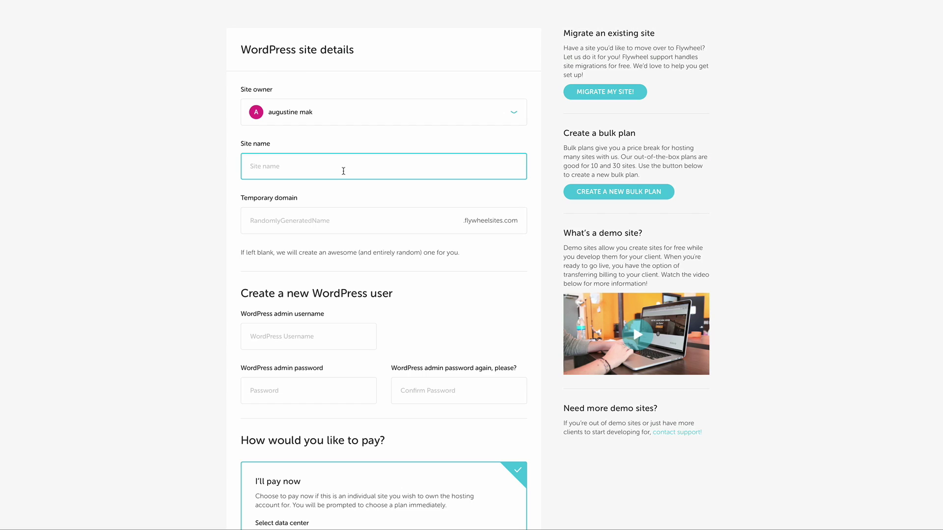
pyautogui.write('WordPress Training')
pyautogui.click(344, 222)
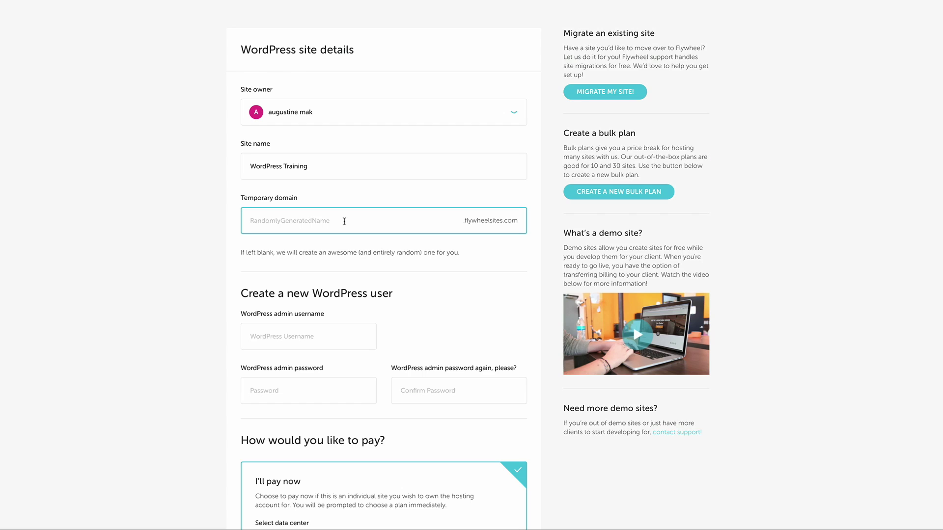
pyautogui.write('wordpressone')
pyautogui.click(250, 220)
pyautogui.click(354, 334)
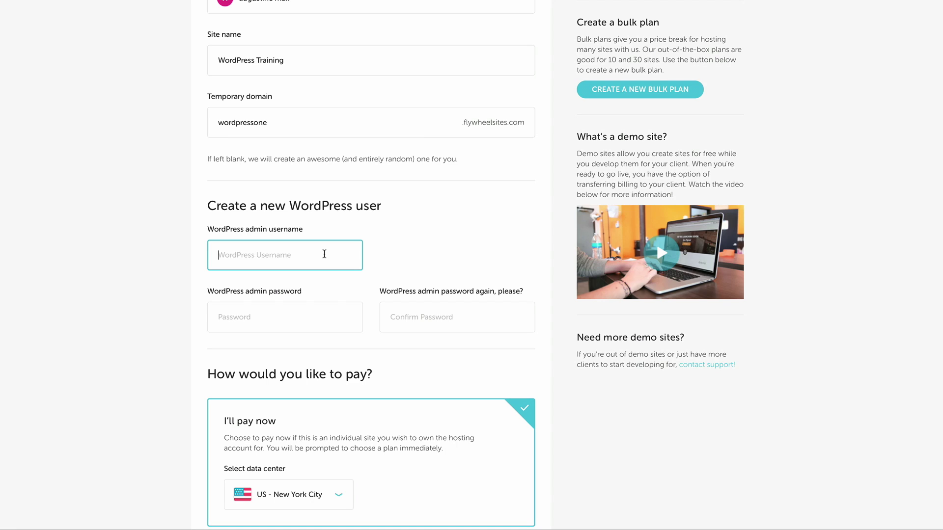
# Enter the WordPress admin username and type the admin password twice.
pyautogui.write('makadmin')
pyautogui.click(308, 320)
pyautogui.write('••••••••')
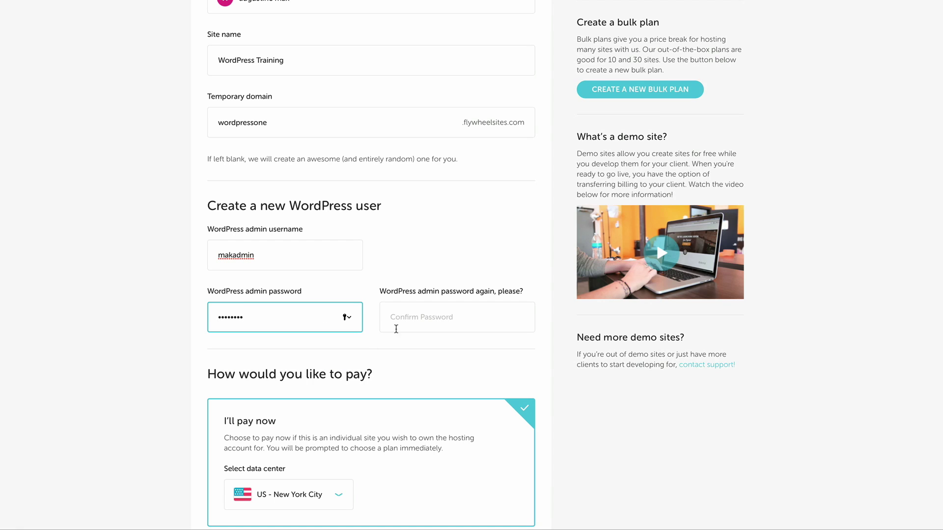
pyautogui.click(427, 328)
pyautogui.write('••••••••')
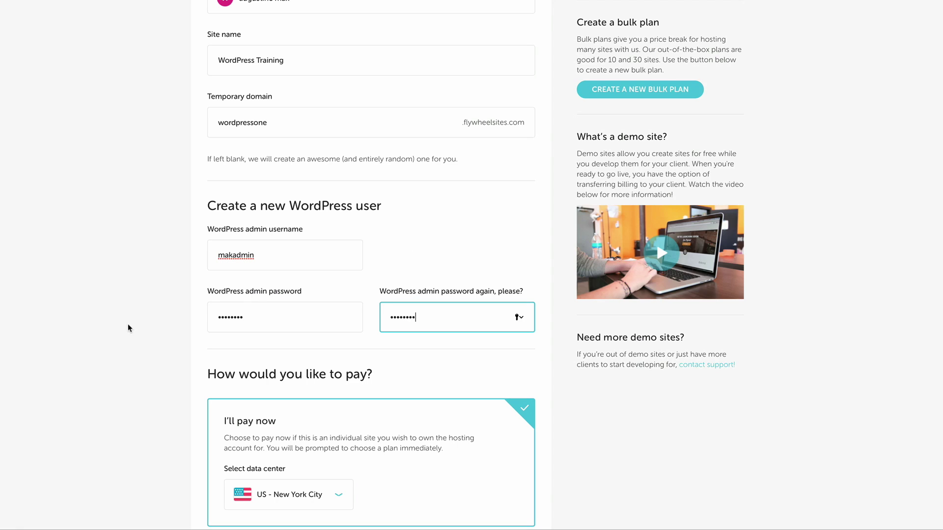
# Select 'My client will pay later' billing and the Europe - London data center.
pyautogui.scroll(-8, 471, 265)
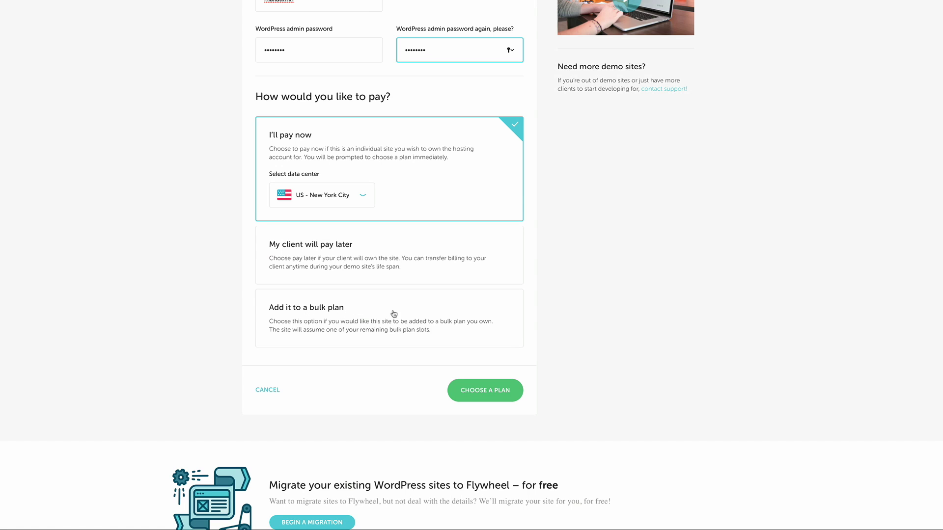
pyautogui.click(349, 248)
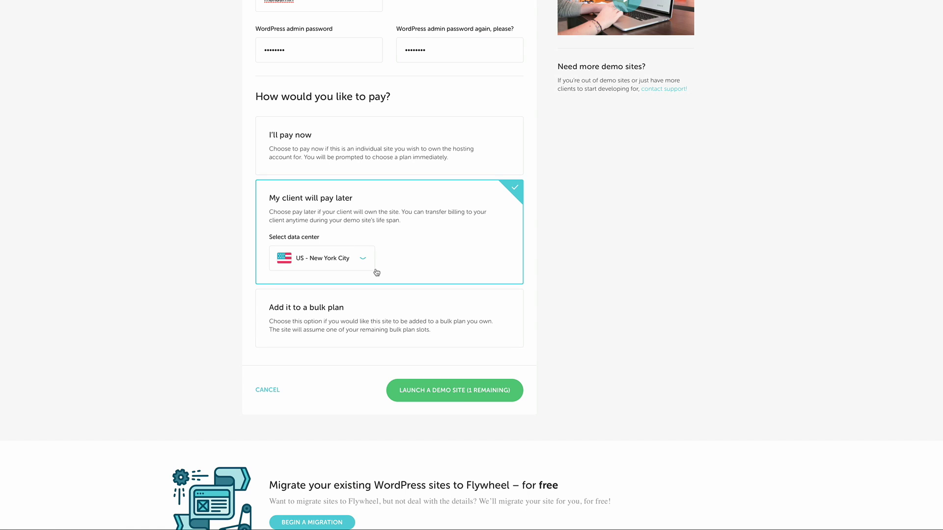
pyautogui.click(364, 260)
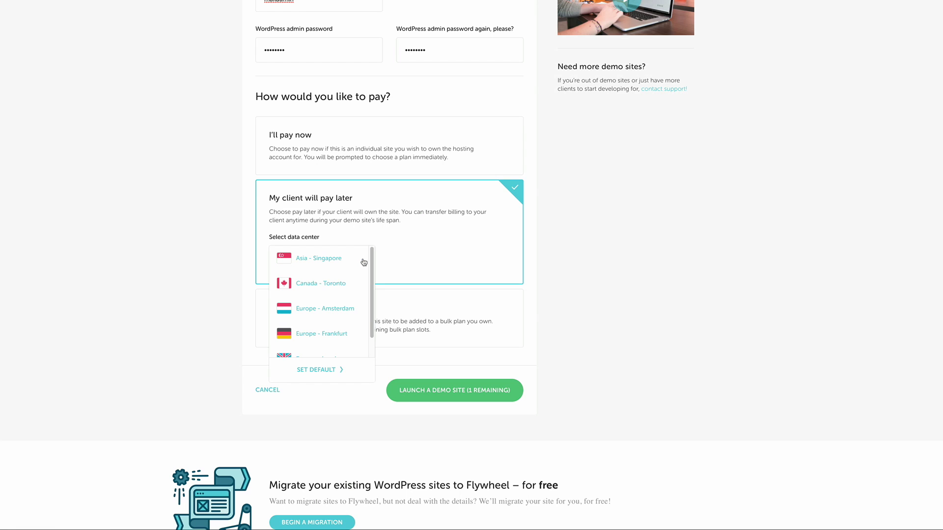
pyautogui.scroll(-1, 344, 284)
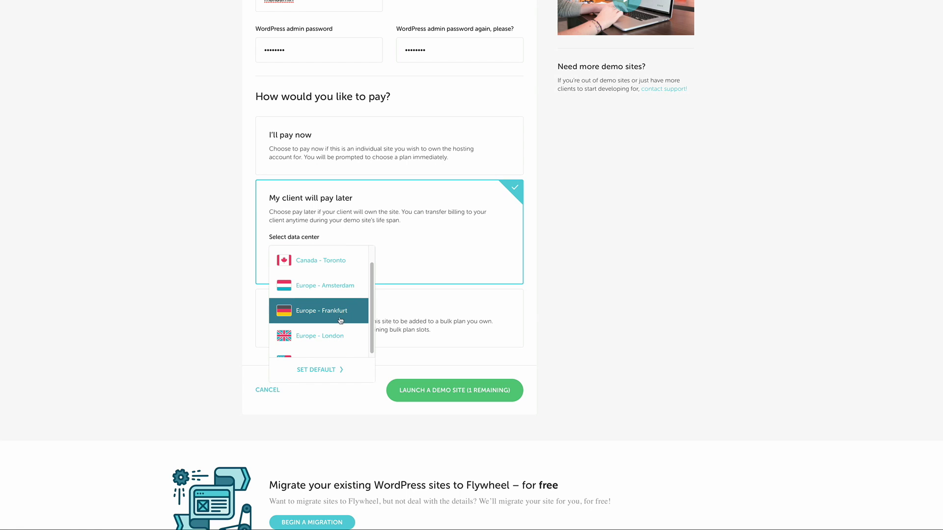
pyautogui.click(337, 334)
pyautogui.scroll(-1, 467, 250)
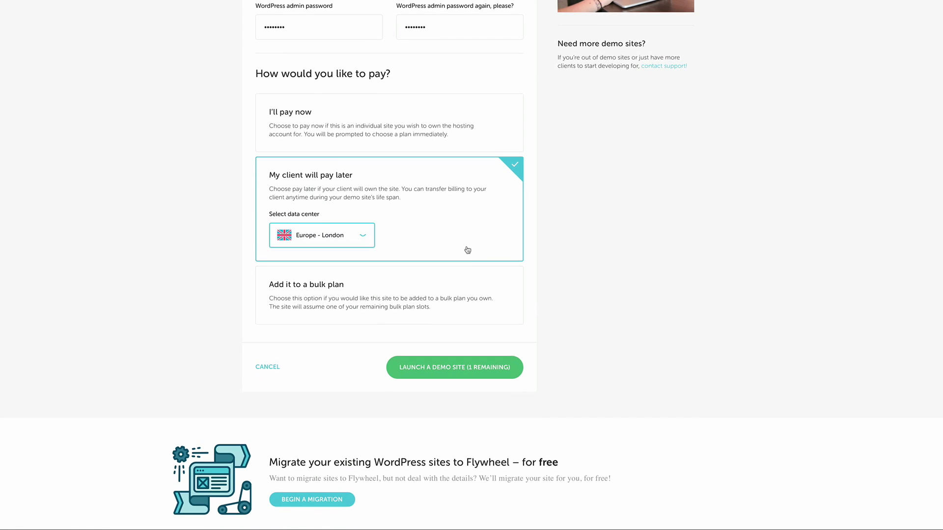
# Launch the demo site and decline the 1Password and Safari save-password prompts.
pyautogui.click(461, 359)
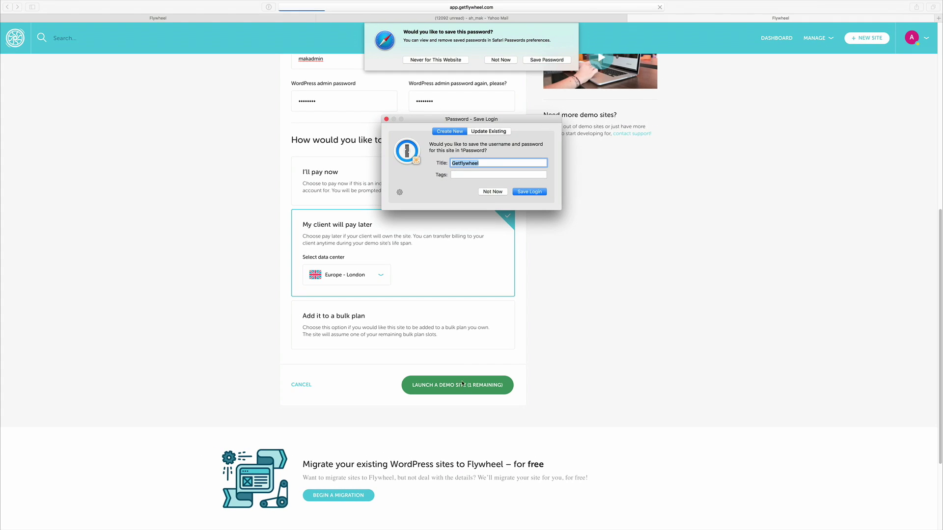
pyautogui.click(498, 192)
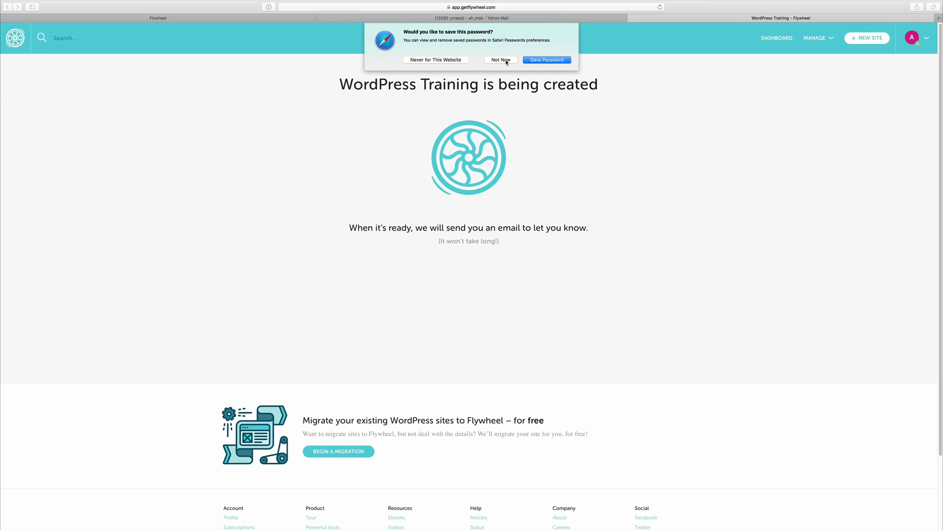
pyautogui.click(501, 60)
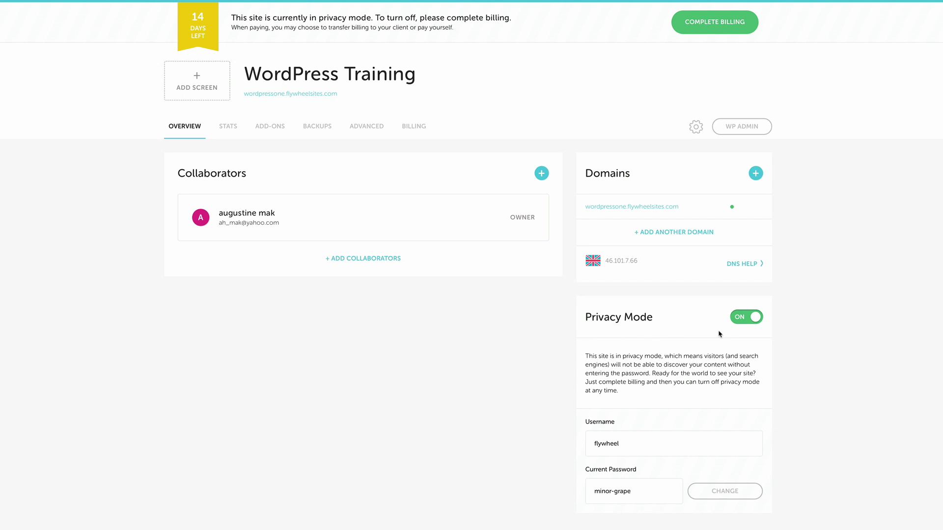
pyautogui.tripleClick(639, 490)
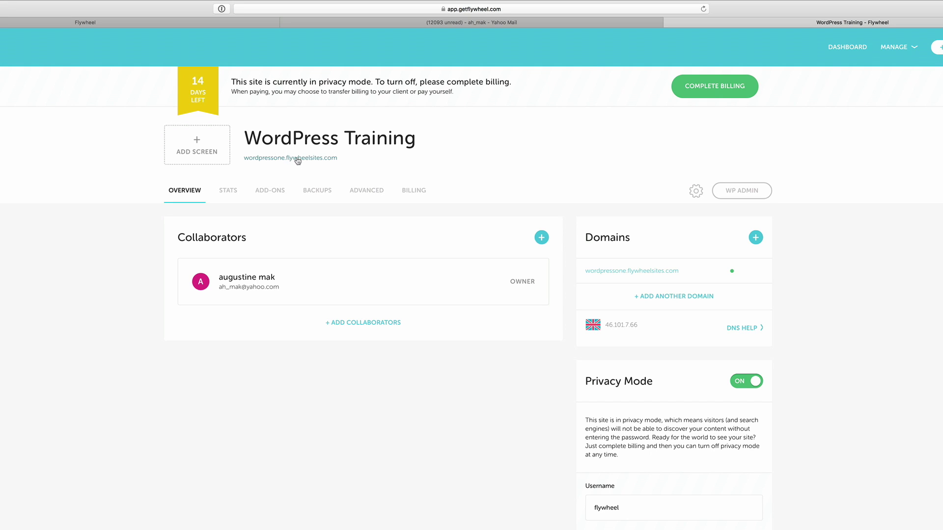
# Open the live site at wordpressone.flywheelsites.com, entering the privacy-mode username to get past the login.
pyautogui.click(297, 159)
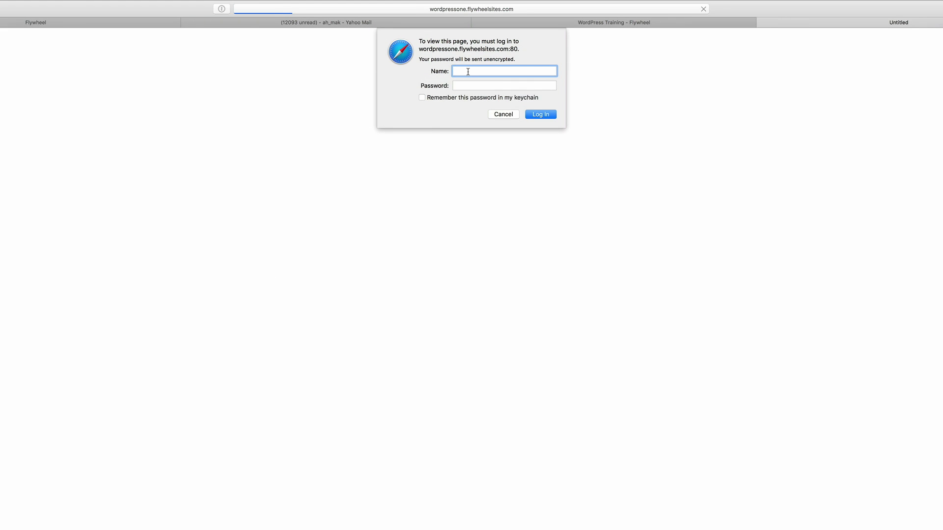
pyautogui.write('flywheel')
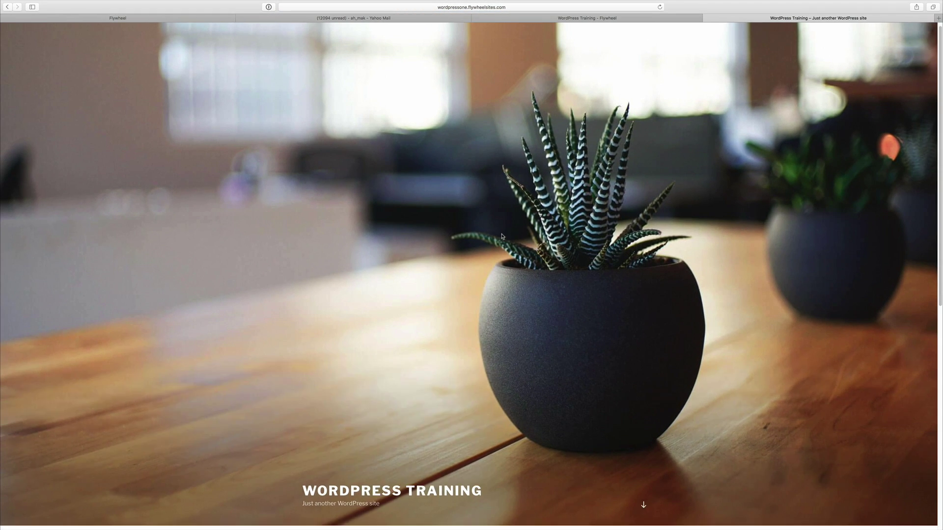
pyautogui.scroll(-5, 501, 236)
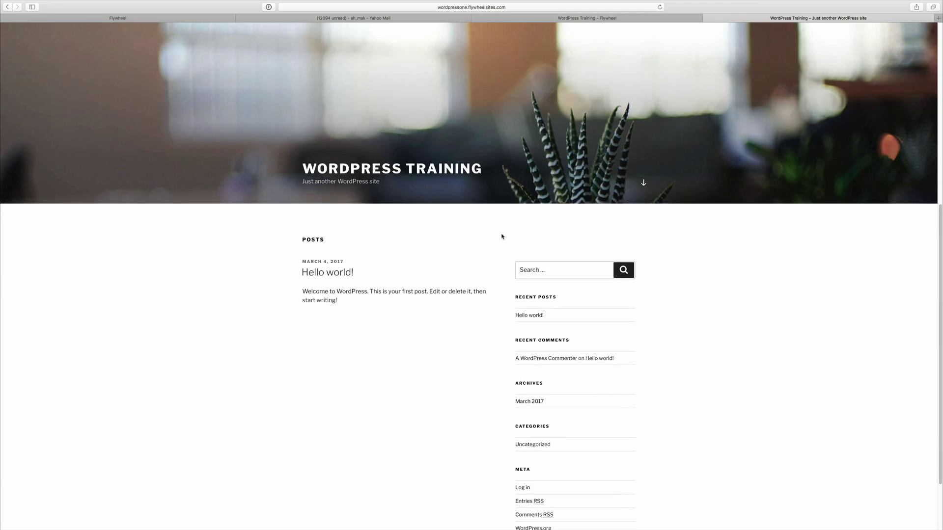
pyautogui.hotkey('ctrl', 'shift', 'Tab')
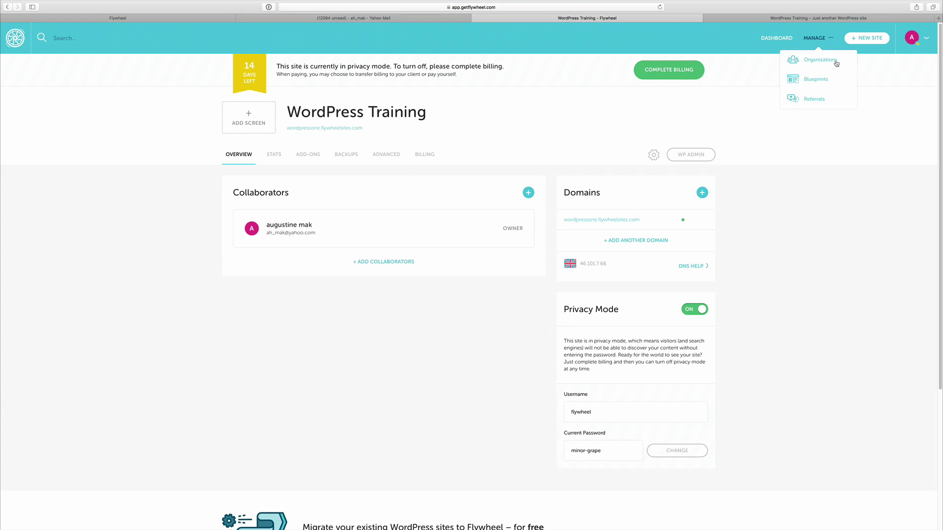
pyautogui.click(819, 20)
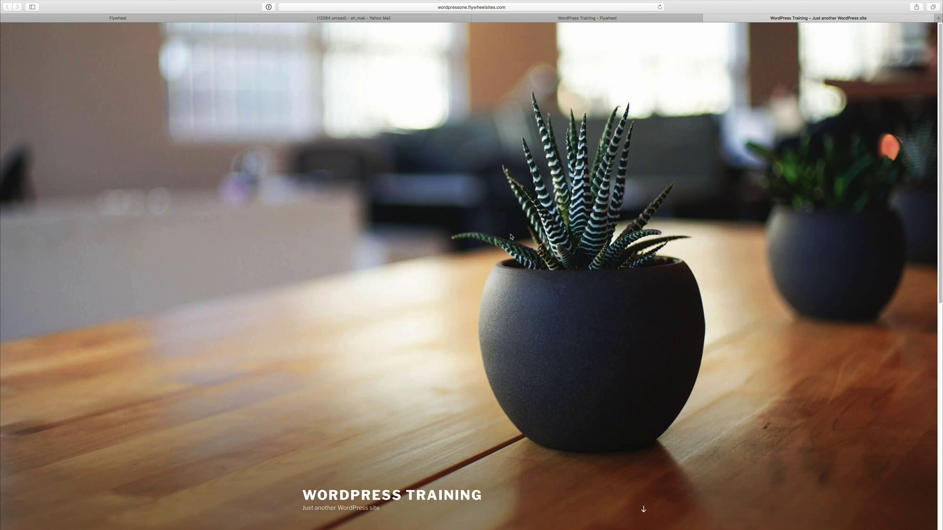
# Load the site's admin login page by appending /wp-admin to its address.
pyautogui.click(470, 6)
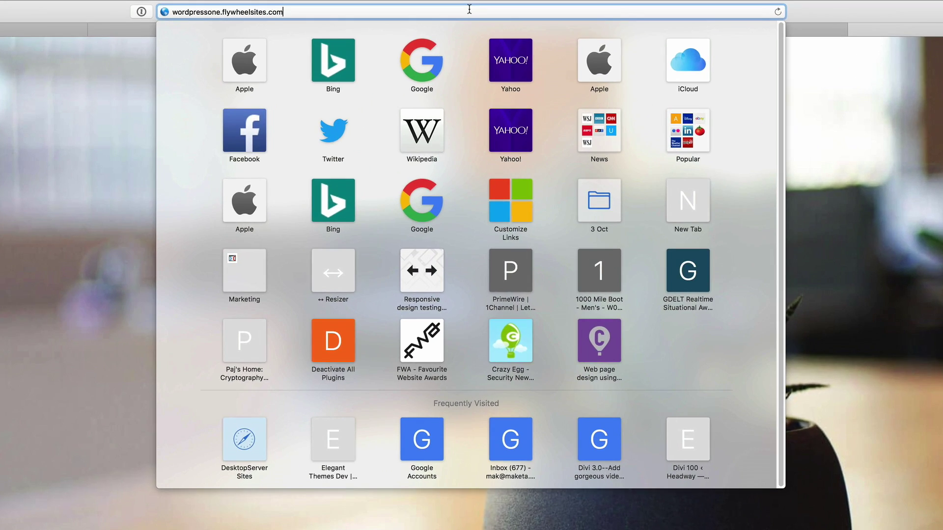
pyautogui.write('/')
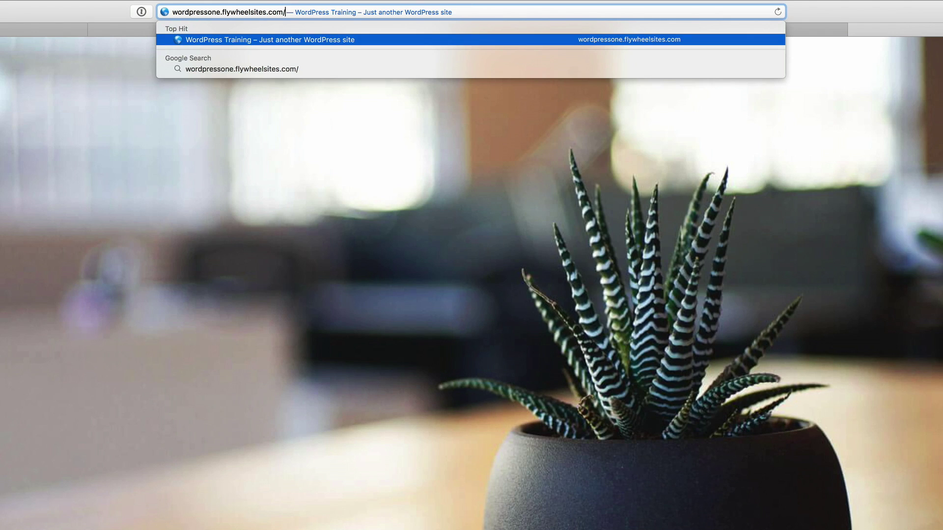
pyautogui.write('wp-')
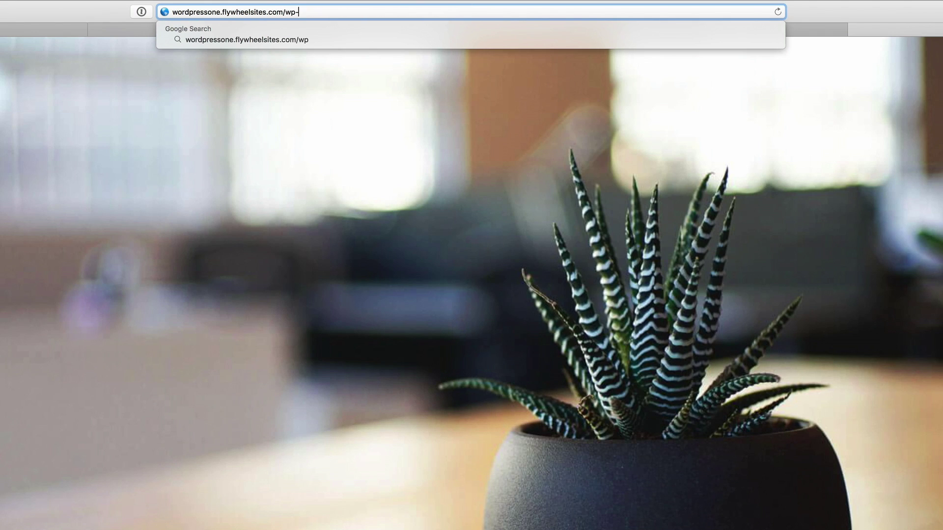
pyautogui.write('admin')
pyautogui.press('Return')
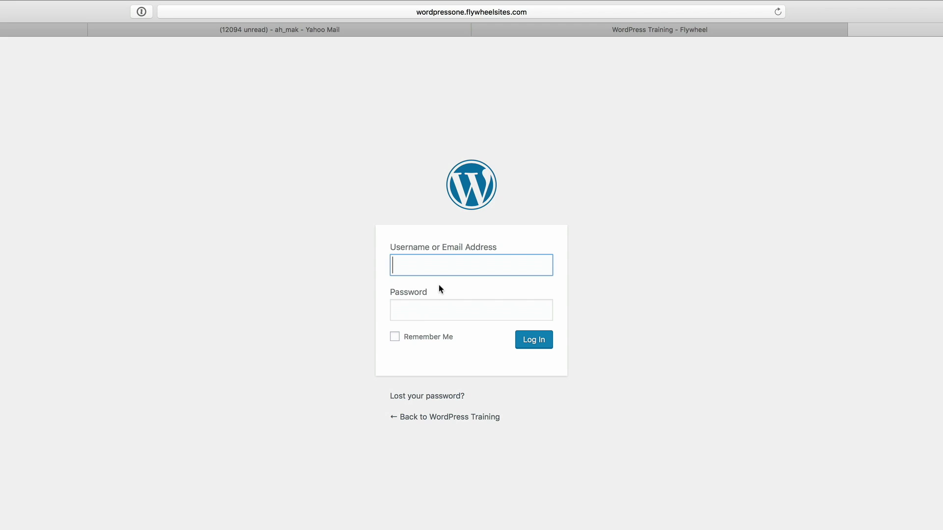
# Enter the admin username on the login form, returning from an accidental password-reset page.
pyautogui.write('makadmin')
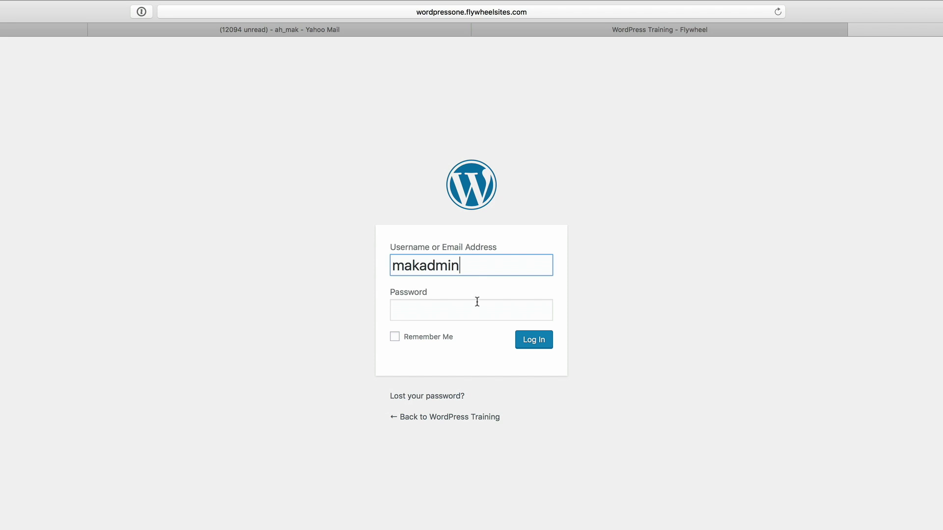
pyautogui.click(474, 310)
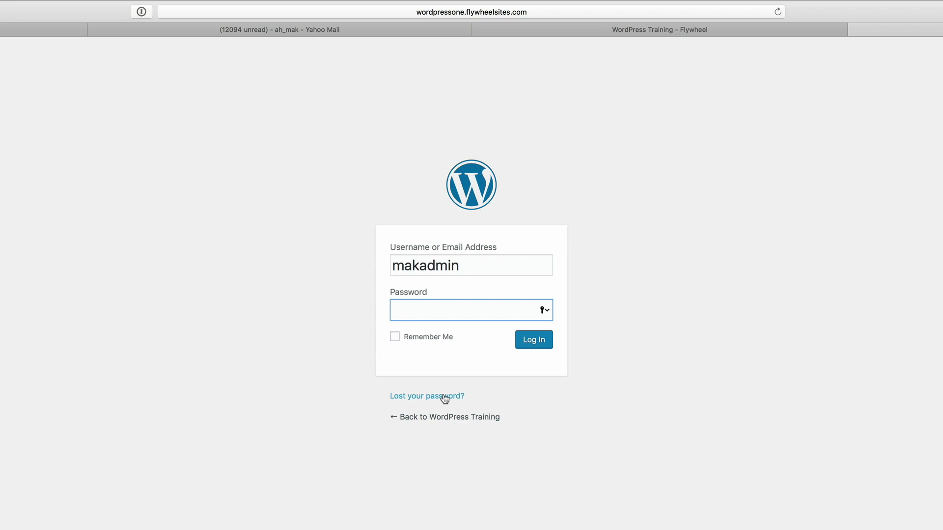
pyautogui.click(444, 398)
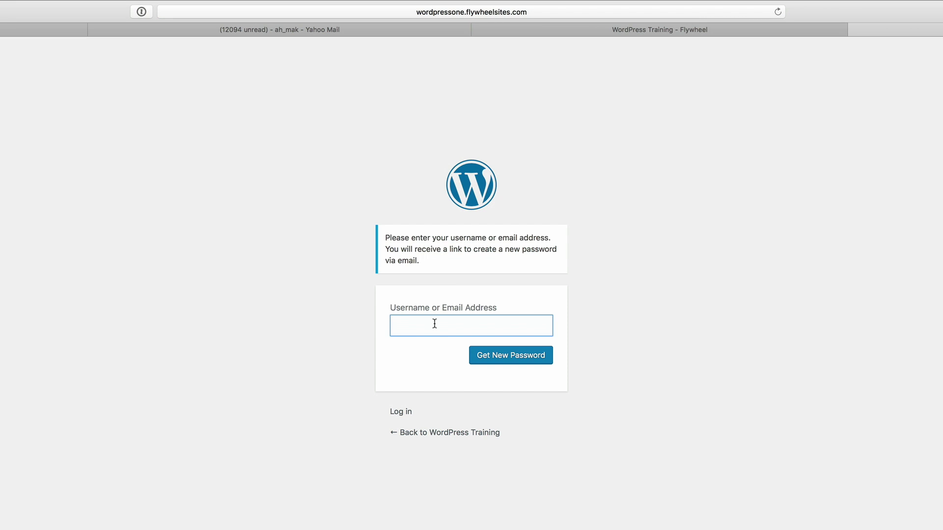
pyautogui.click(408, 414)
pyautogui.write('mak')
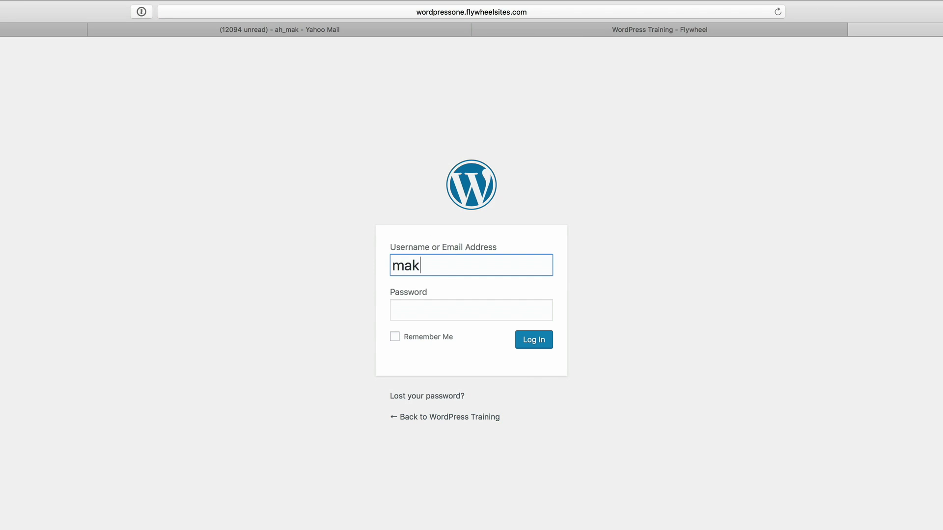
pyautogui.write('admin')
pyautogui.press('Tab')
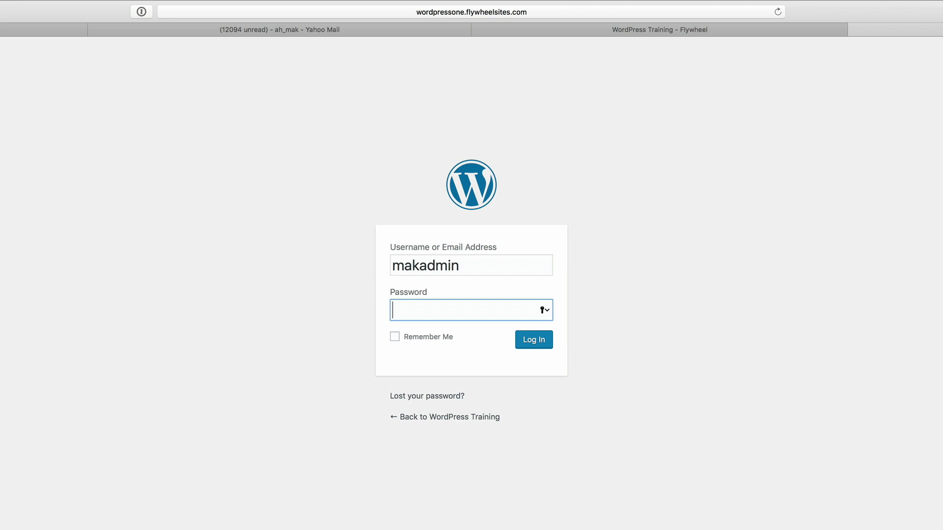
# Enter the admin password and log in to the WordPress Training Dashboard (version 4.7.2, Twenty Seventeen).
pyautogui.write('*********')
pyautogui.press('Return')
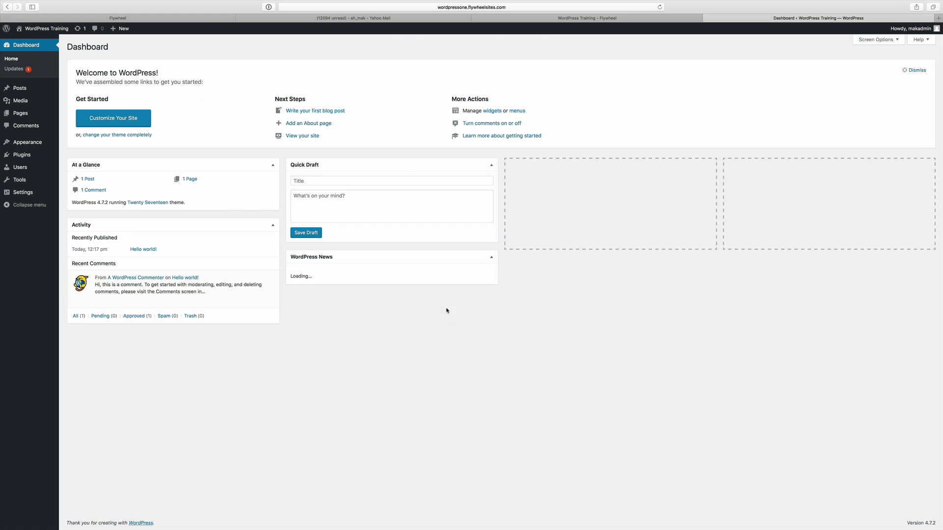